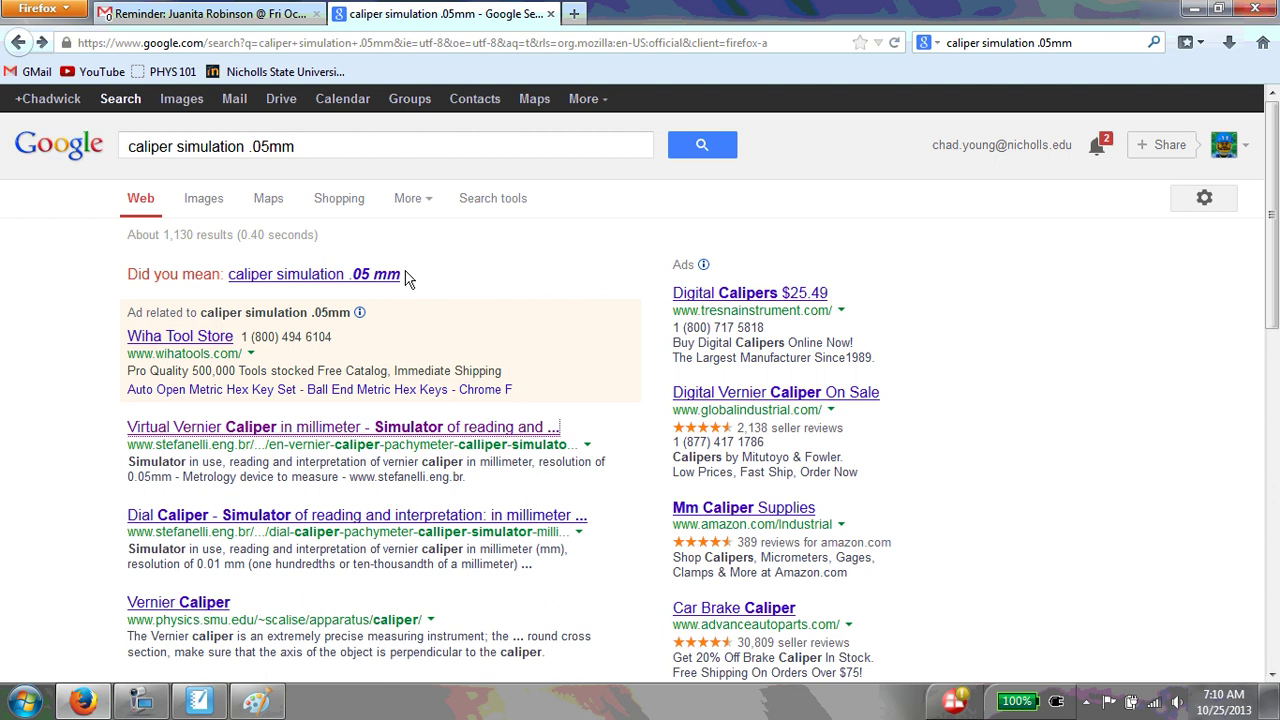
Select the 'caliper simulation .05mm' search query on the Google results page
left_click_drag(345, 140, 104, 150)
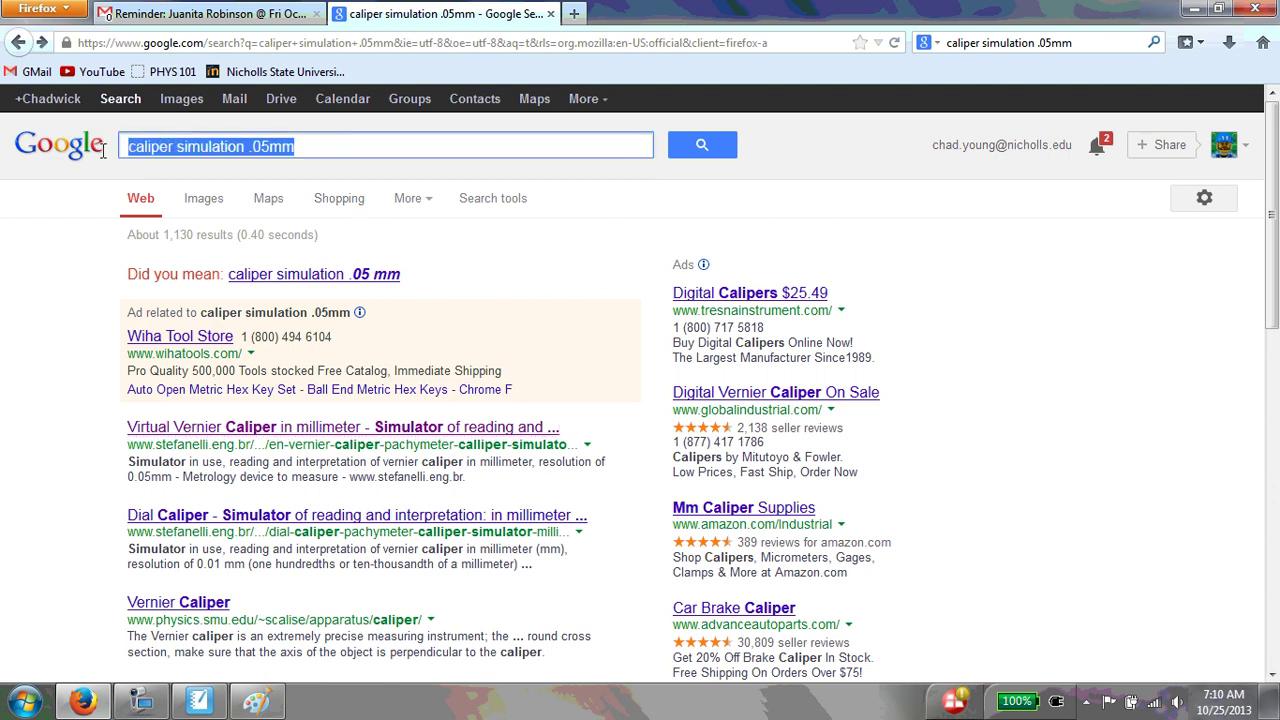
Open the Virtual Vernier Caliper in millimeter result and slide the vernier until it reads 29.75
left_click(232, 432)
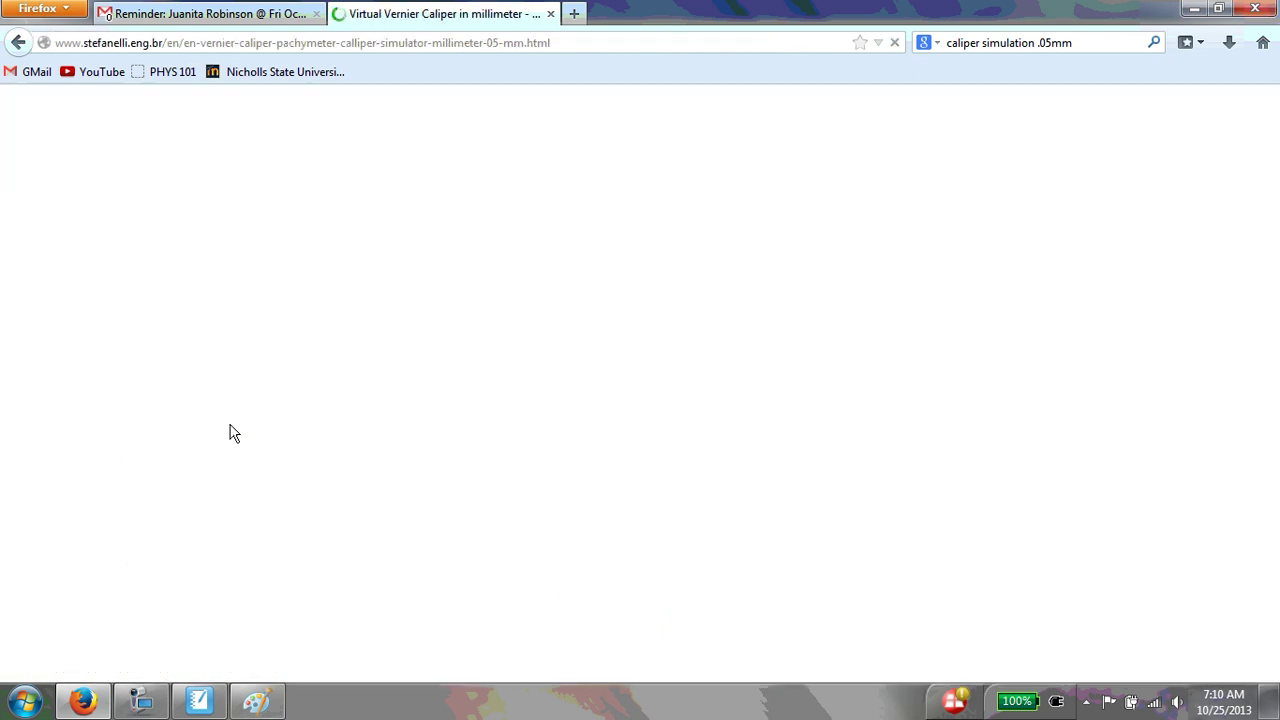
scroll(360, 410, "down", 10)
scroll(364, 410, "down", 5)
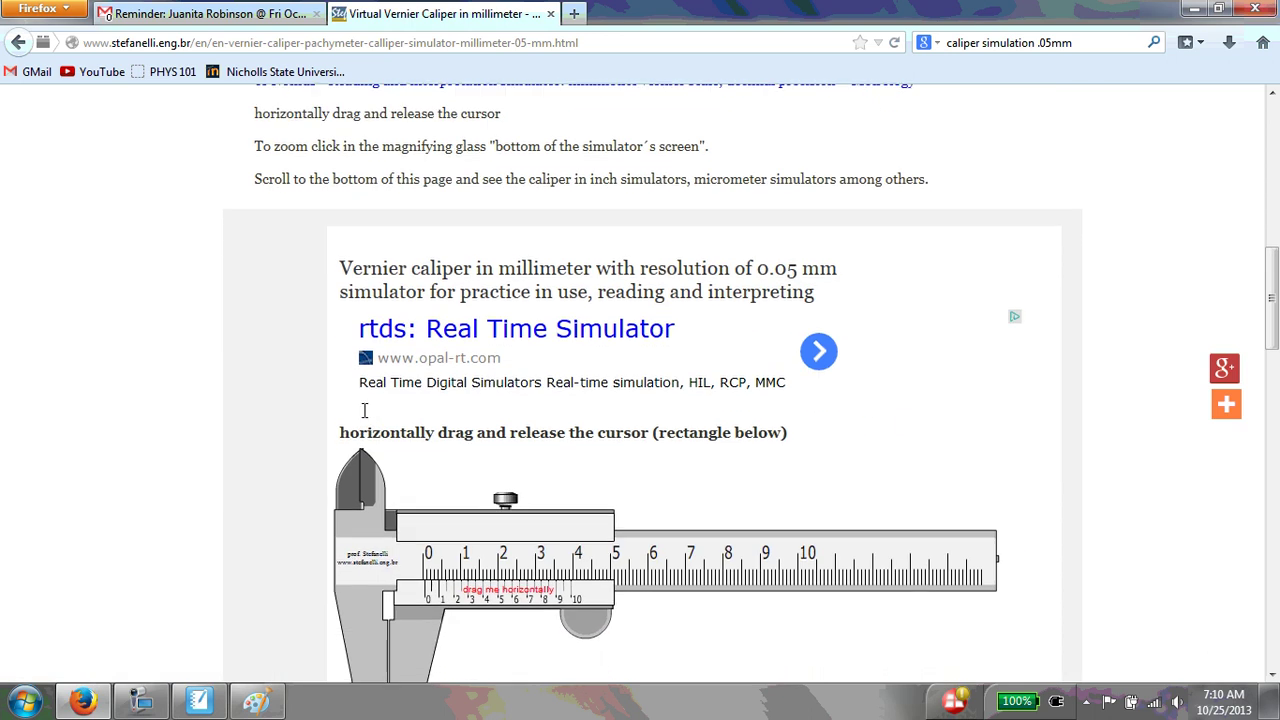
left_click_drag(456, 330, 563, 318)
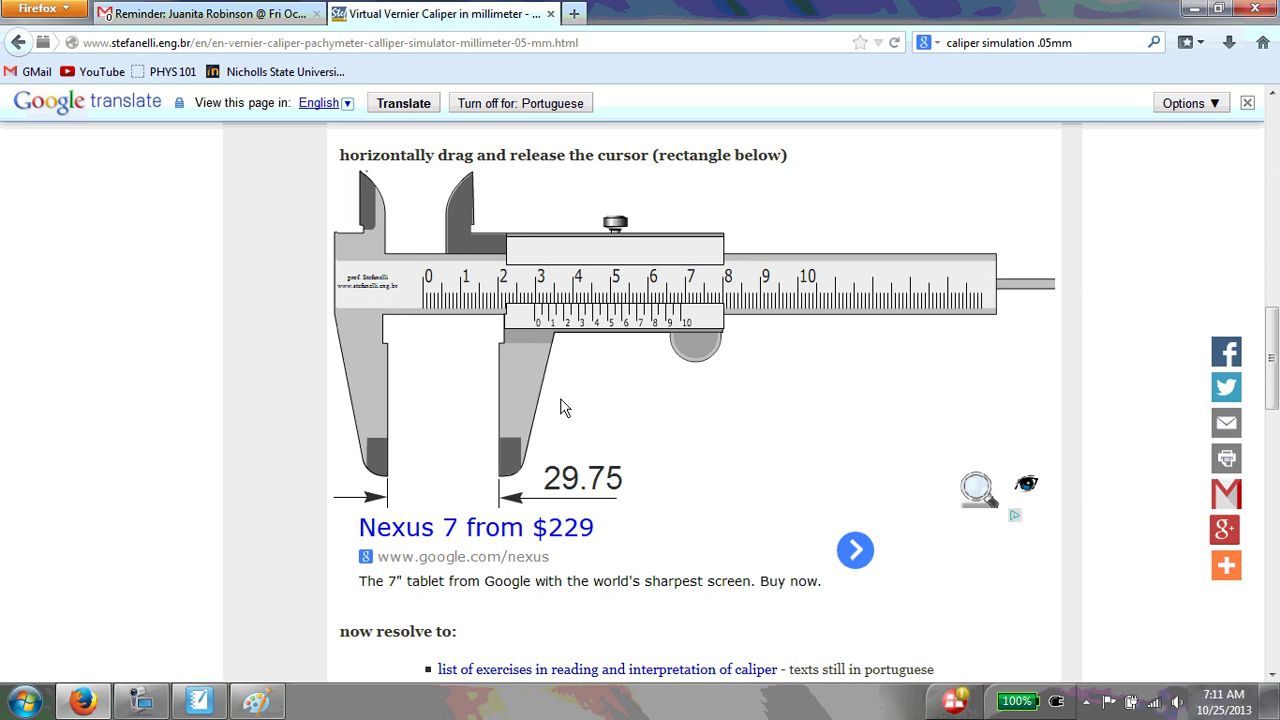
Back in Notebook, handwrite 'mm' after 46.15 and '4.615 cm' below it in black pen
left_click(1194, 8)
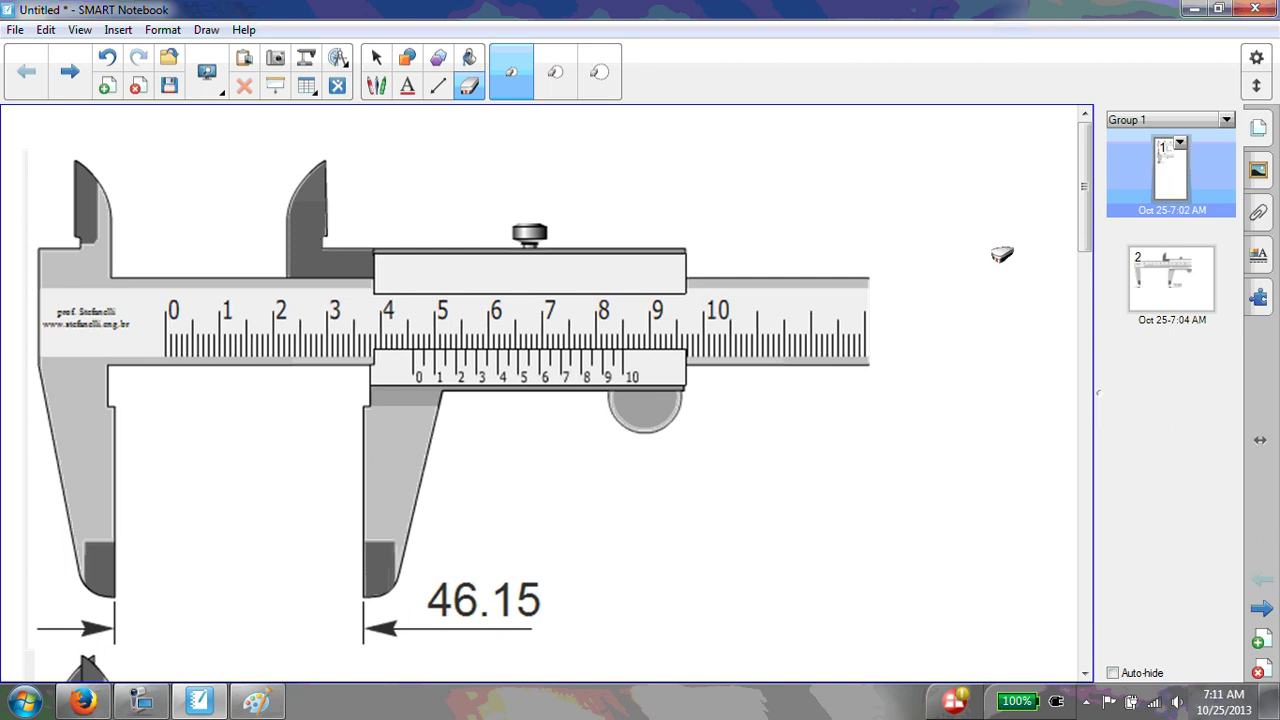
left_click(376, 85)
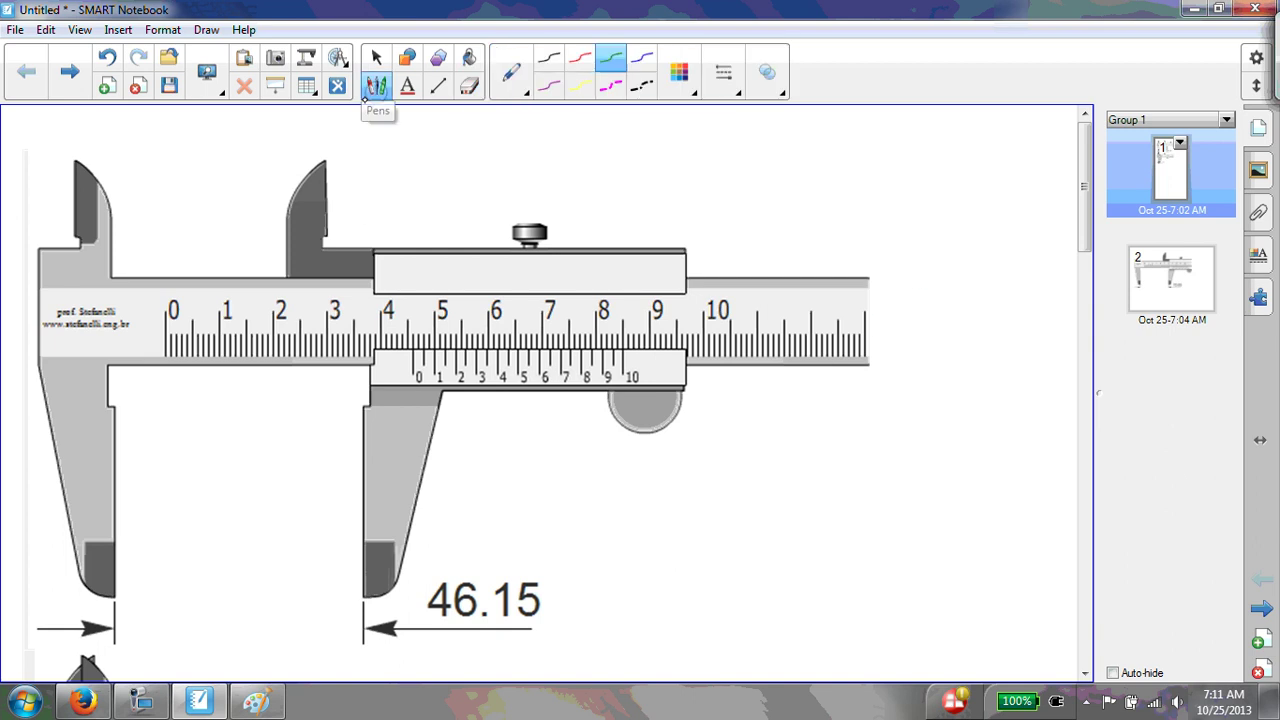
left_click(548, 57)
mouse_move(550, 607)
left_mouse_down()
mouse_move(588, 592)
mouse_move(648, 603)
left_mouse_up()
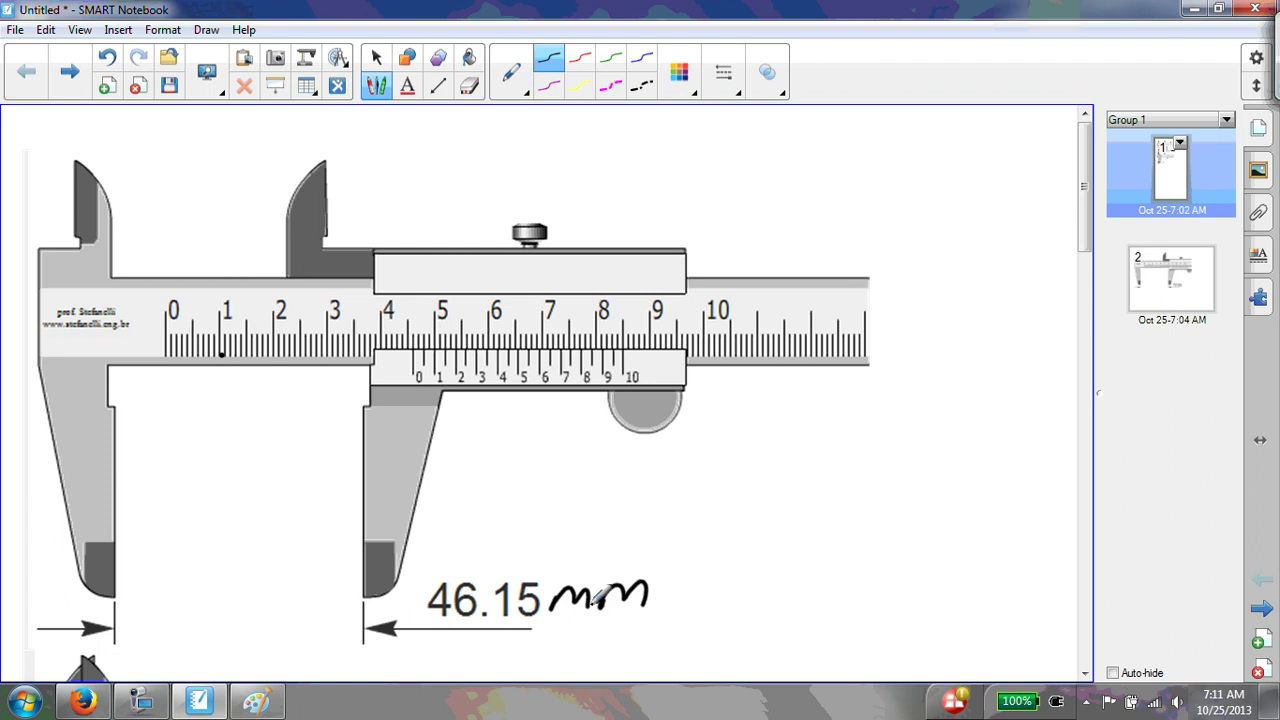
left_click_drag(433, 636, 452, 678)
left_click(472, 656)
mouse_move(507, 638)
left_mouse_down()
mouse_move(498, 660)
mouse_move(523, 676)
left_mouse_up()
mouse_move(562, 638)
left_mouse_down()
mouse_move(543, 672)
mouse_move(618, 652)
mouse_move(636, 667)
left_mouse_up()
Draw an arrow at the main scale's 0, labelling the main scale 'cm' and the vernier 'mm'
left_click_drag(168, 247, 168, 295)
left_click_drag(160, 272, 182, 268)
mouse_move(159, 216)
left_mouse_down()
mouse_move(160, 236)
mouse_move(206, 231)
left_mouse_up()
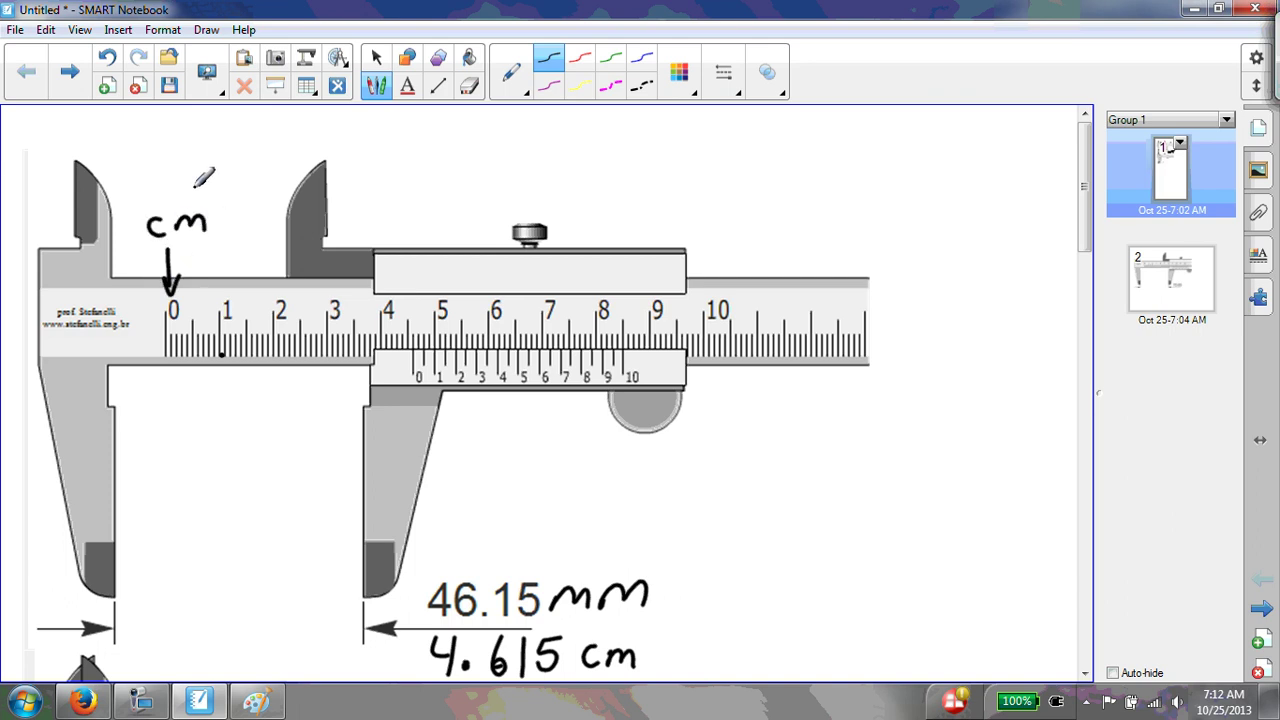
left_click_drag(652, 378, 689, 374)
mouse_move(196, 186)
left_mouse_down()
mouse_move(164, 250)
mouse_move(200, 188)
left_mouse_up()
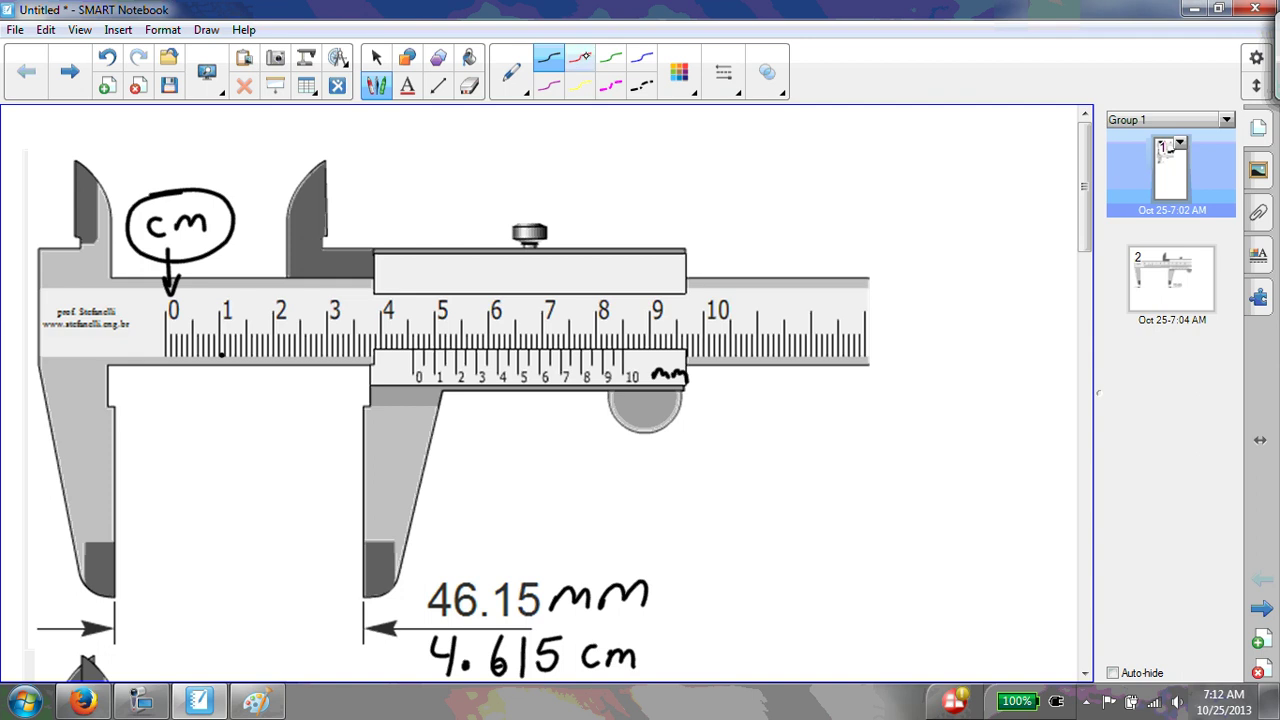
In red, arrow the 4 of 46.15, the vernier's 0 line and the 4 cm mark
left_click(580, 57)
mouse_move(438, 528)
left_mouse_down()
mouse_move(437, 560)
mouse_move(450, 537)
left_mouse_up()
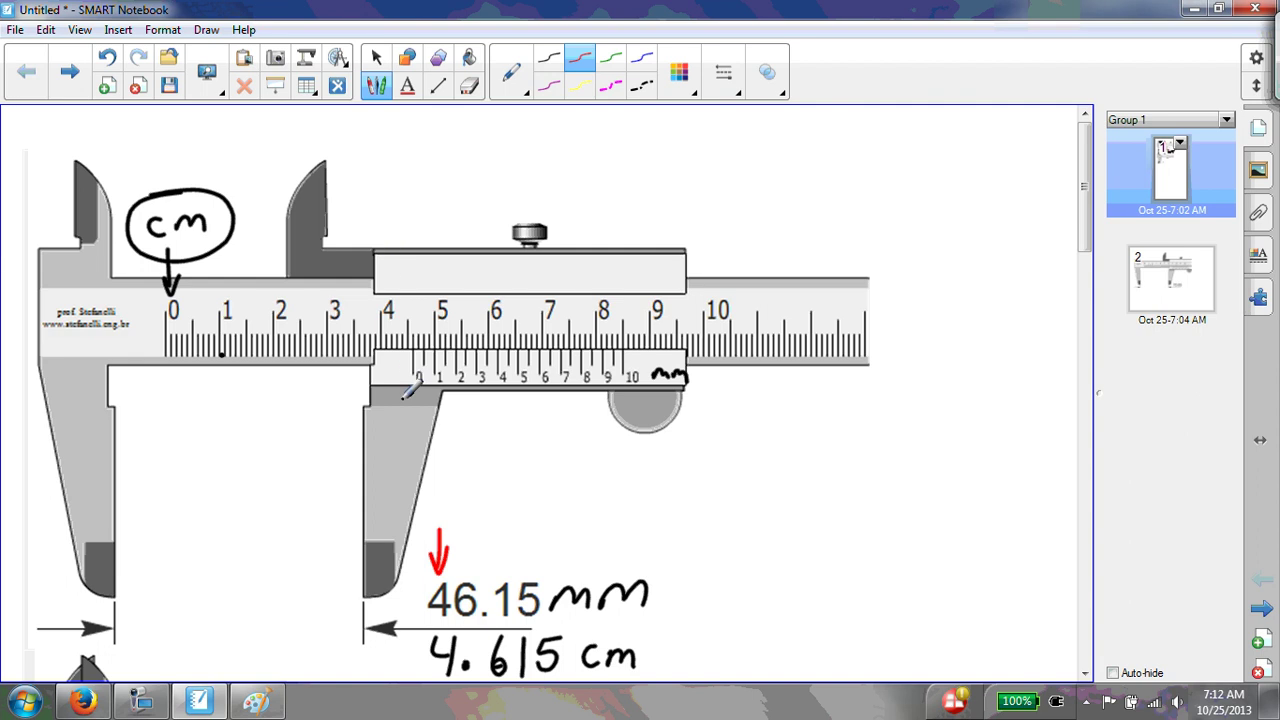
mouse_move(412, 390)
left_mouse_down()
mouse_move(410, 420)
mouse_move(419, 398)
left_mouse_up()
mouse_move(378, 248)
left_mouse_down()
mouse_move(378, 294)
mouse_move(385, 282)
left_mouse_up()
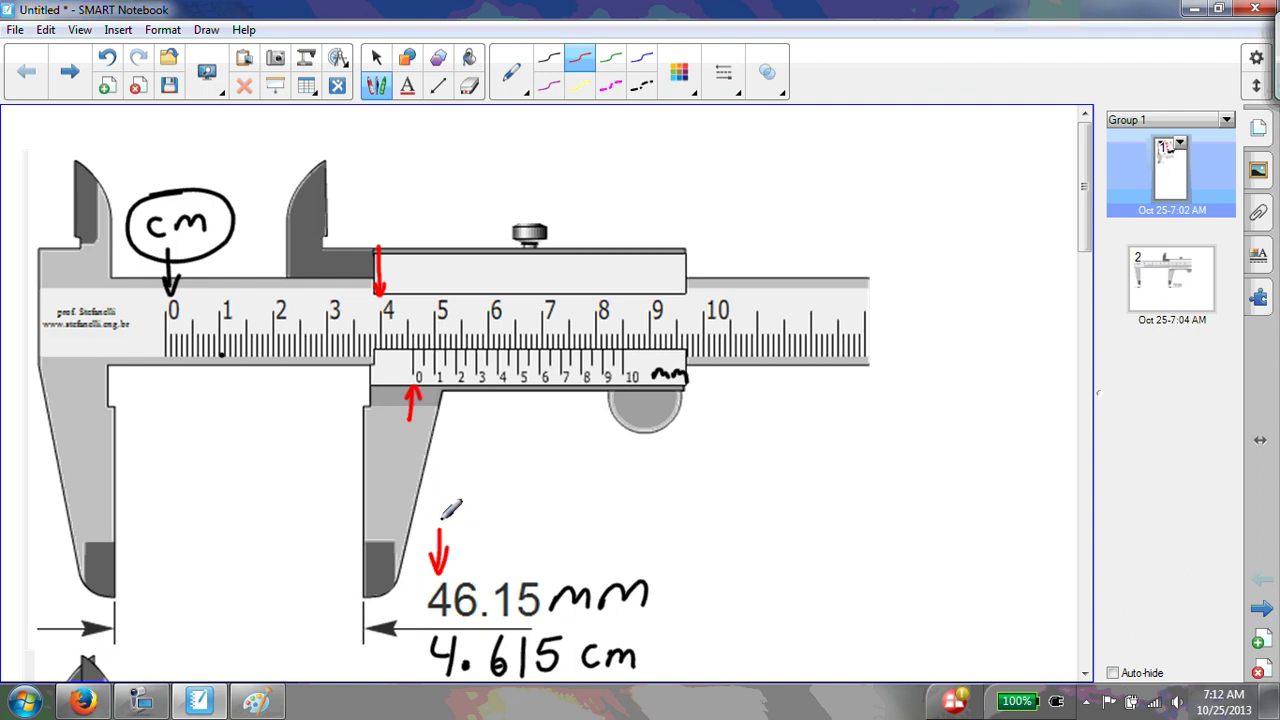
In blue, arrow the 6 of 46.15 and mark the millimetre line past 4 with a 6
left_click(642, 58)
mouse_move(465, 528)
left_mouse_down()
mouse_move(465, 568)
mouse_move(472, 550)
left_mouse_up()
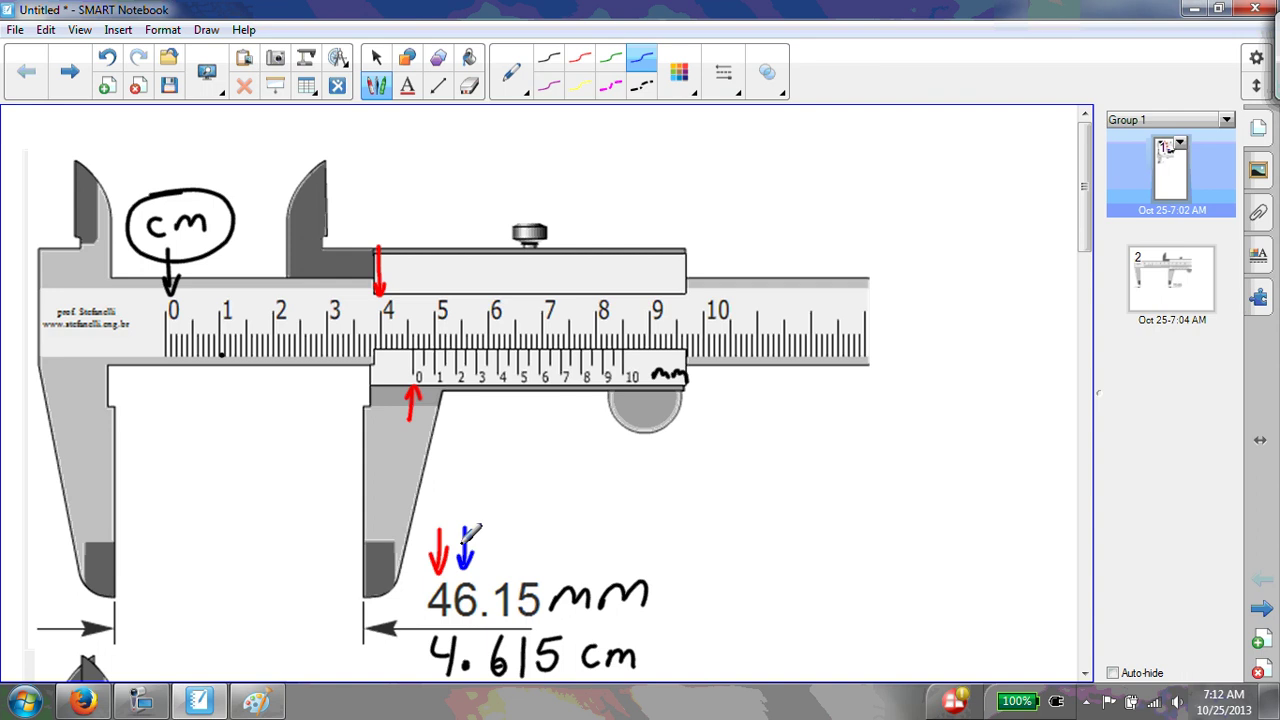
mouse_move(414, 300)
left_mouse_down()
mouse_move(414, 334)
mouse_move(419, 323)
left_mouse_up()
left_click_drag(414, 274, 407, 286)
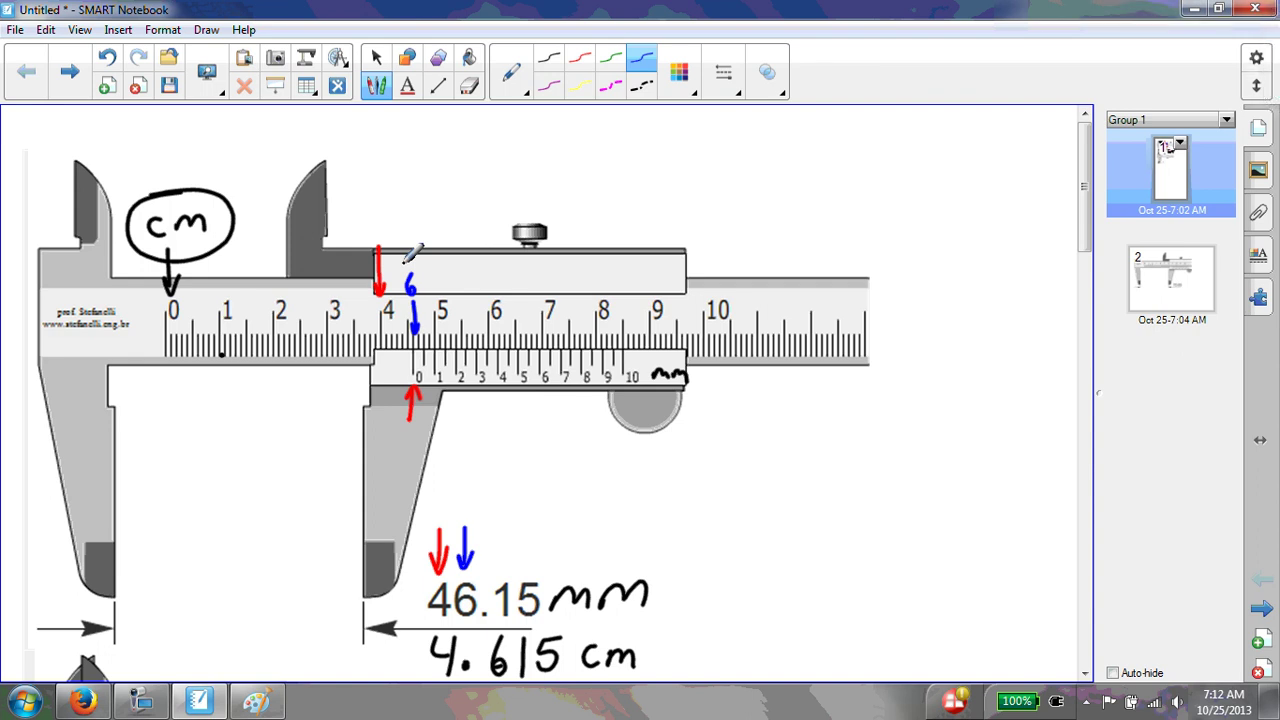
In purple, draw arrows at the 1 of 46.15 and at the vernier's 1 line
left_click(538, 93)
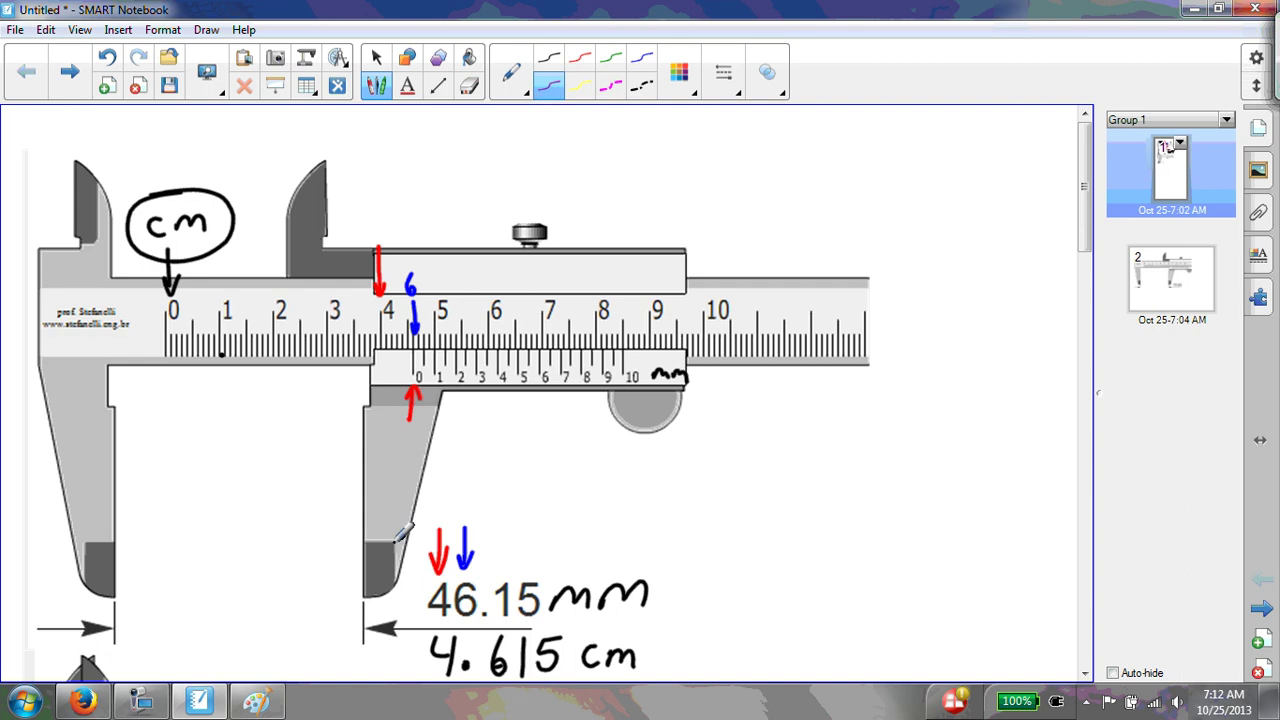
mouse_move(505, 528)
left_mouse_down()
mouse_move(506, 568)
mouse_move(514, 545)
left_mouse_up()
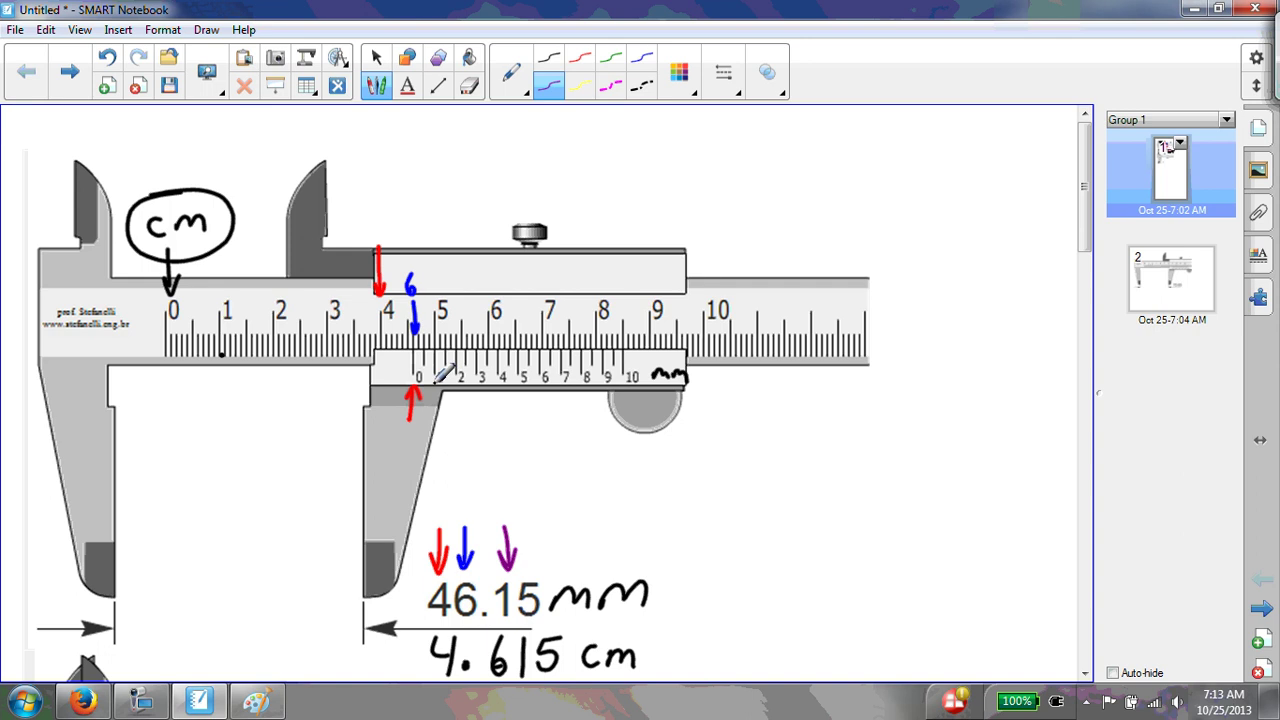
mouse_move(437, 378)
left_mouse_down()
mouse_move(437, 424)
mouse_move(445, 394)
left_mouse_up()
left_click_drag(446, 398, 452, 380)
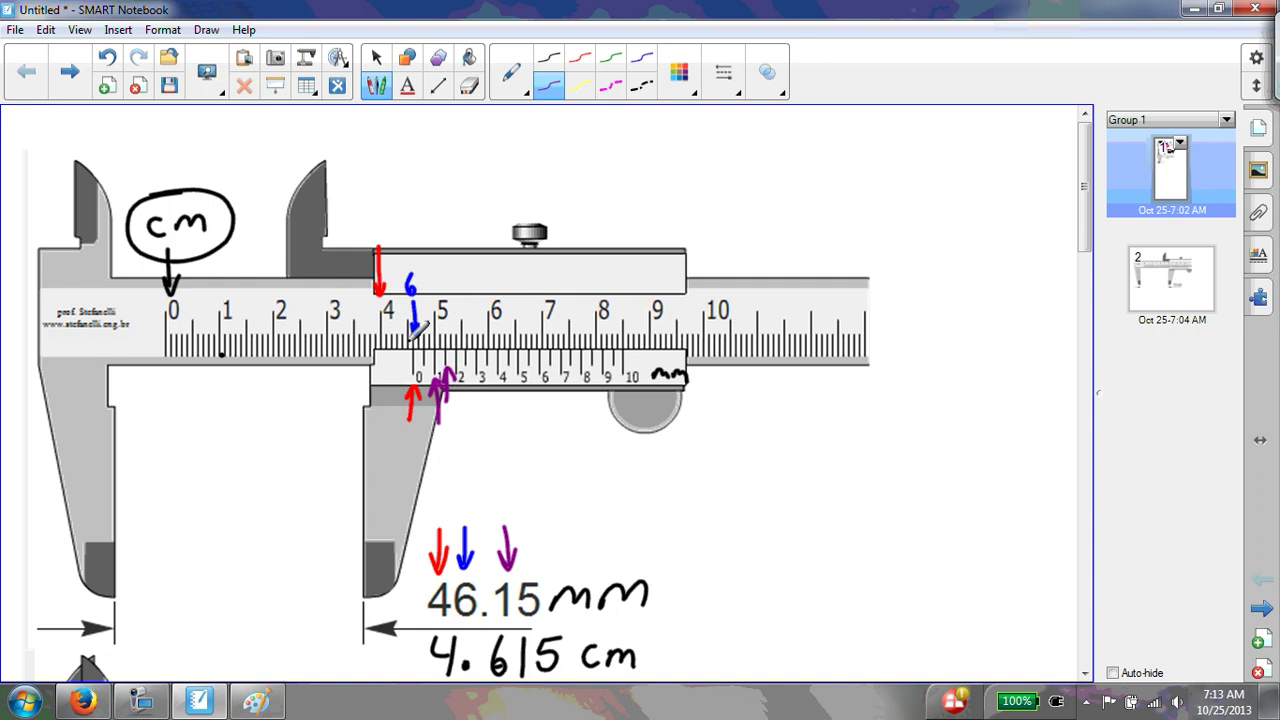
Erase the messy purple strokes and redraw a clean purple arrow at vernier 1
left_click(469, 86)
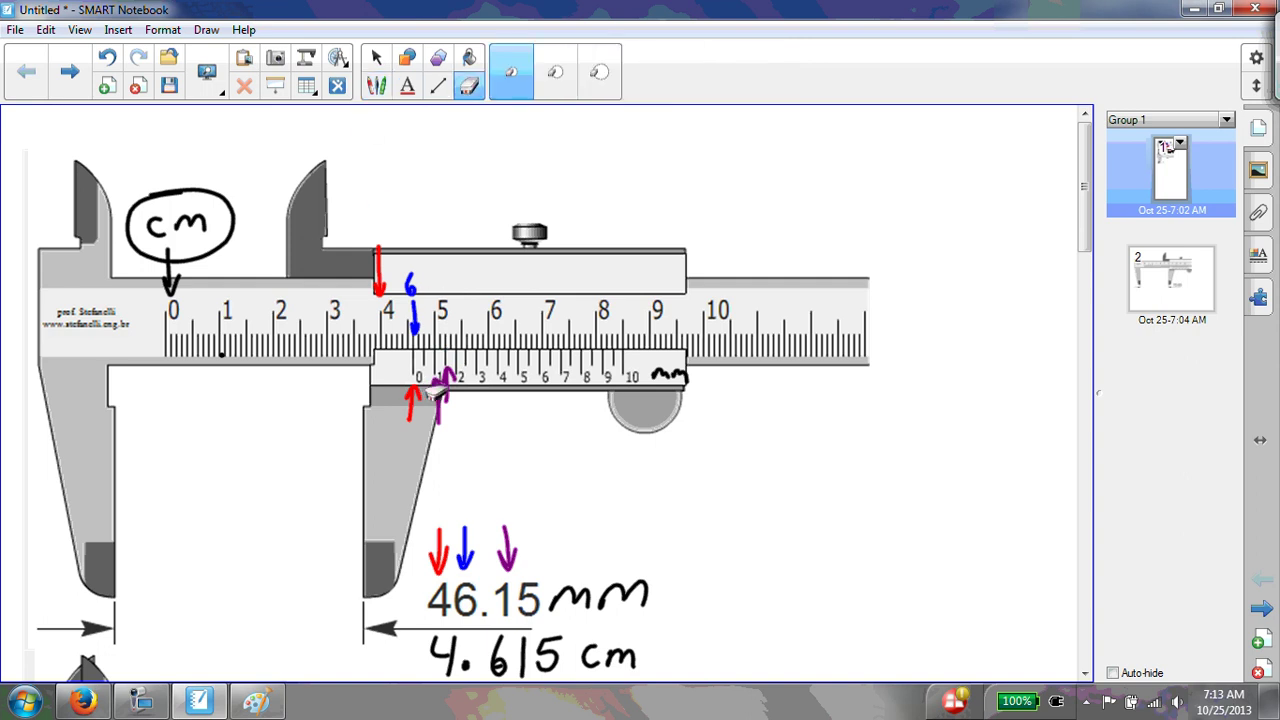
left_click_drag(446, 420, 445, 378)
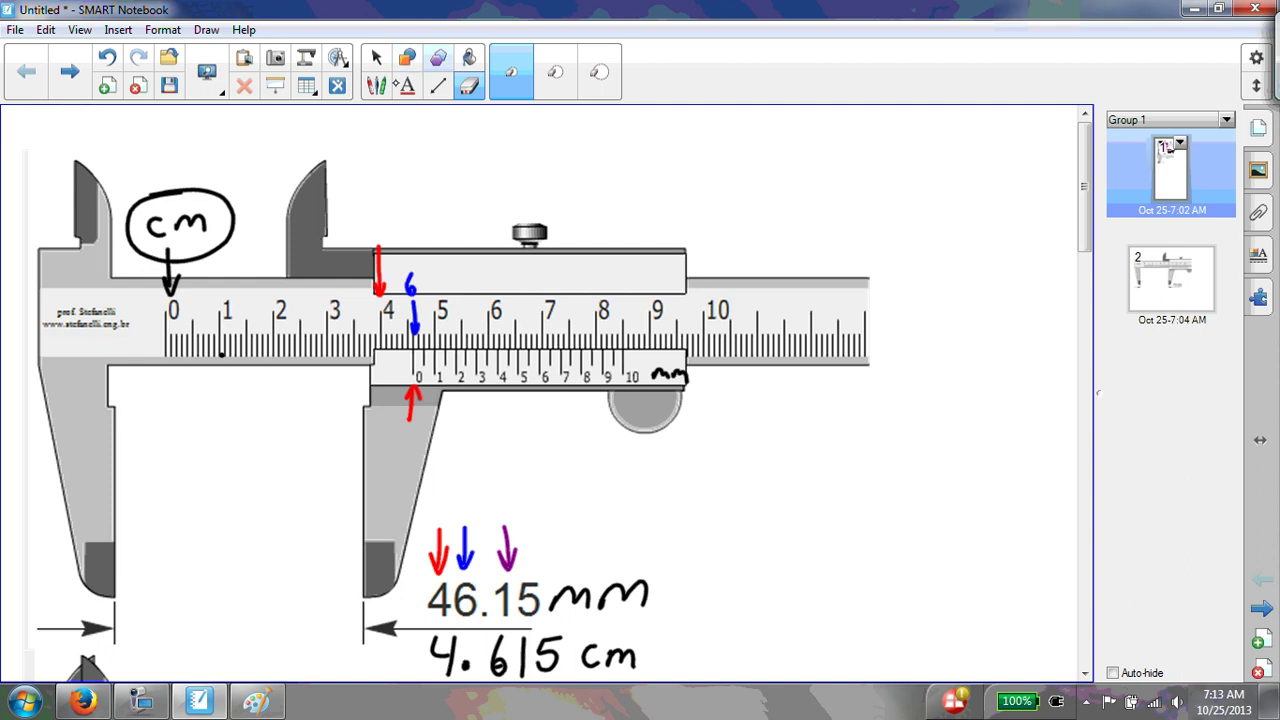
left_click(376, 86)
mouse_move(446, 436)
left_mouse_down()
mouse_move(446, 374)
mouse_move(453, 384)
left_mouse_up()
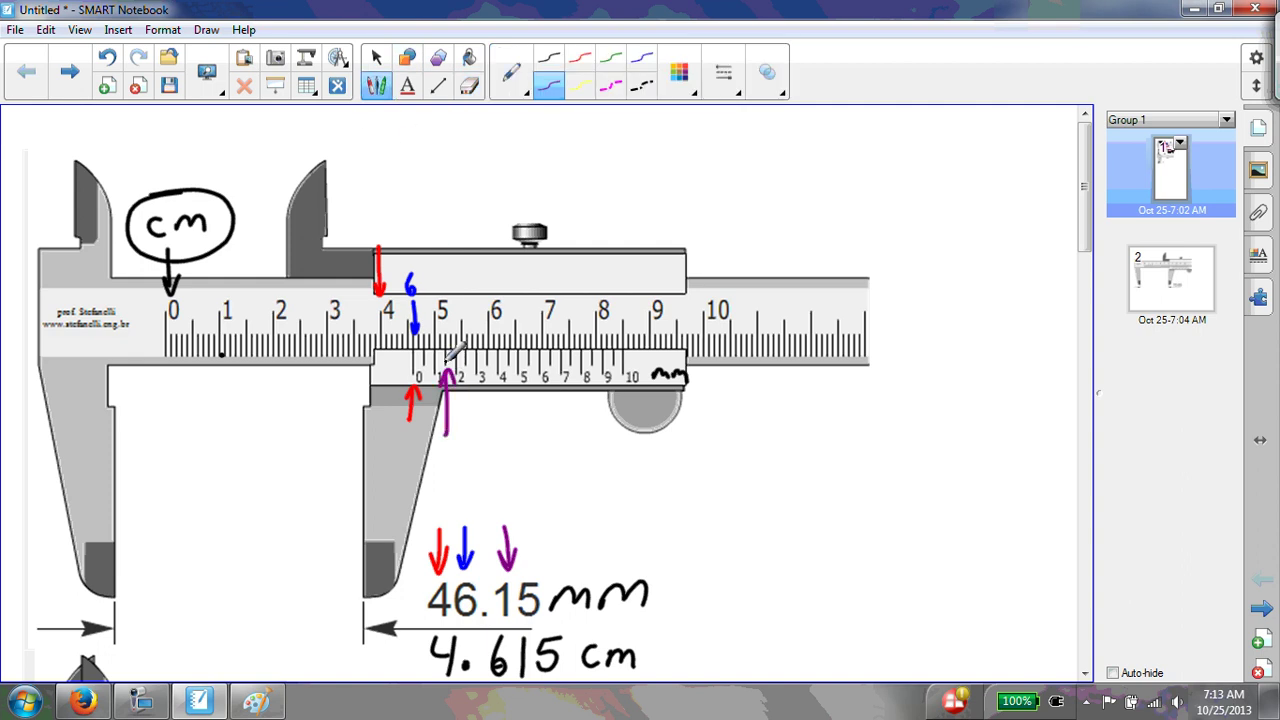
With the yellow highlighter, arrow the final 5 of 46.15 and mark the matching vernier line
left_click(580, 86)
mouse_move(541, 514)
left_mouse_down()
mouse_move(535, 568)
mouse_move(547, 538)
left_mouse_up()
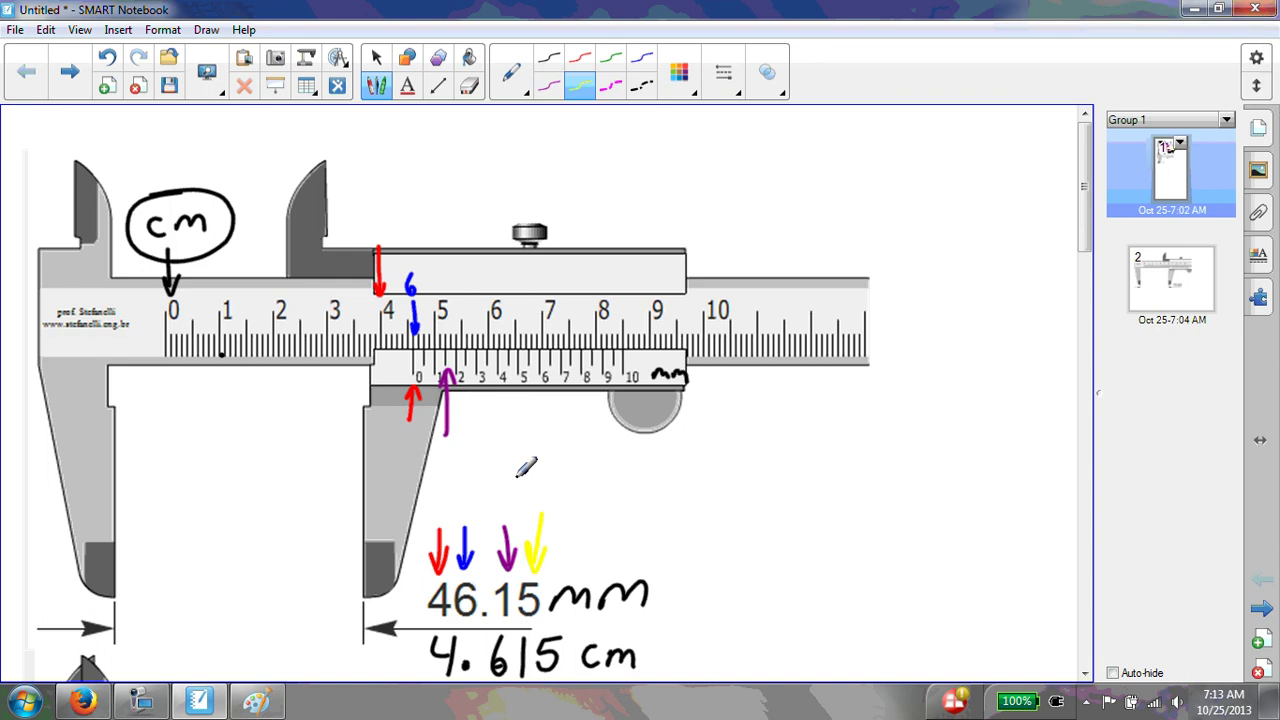
mouse_move(446, 372)
left_mouse_down()
mouse_move(431, 403)
mouse_move(470, 380)
left_mouse_up()
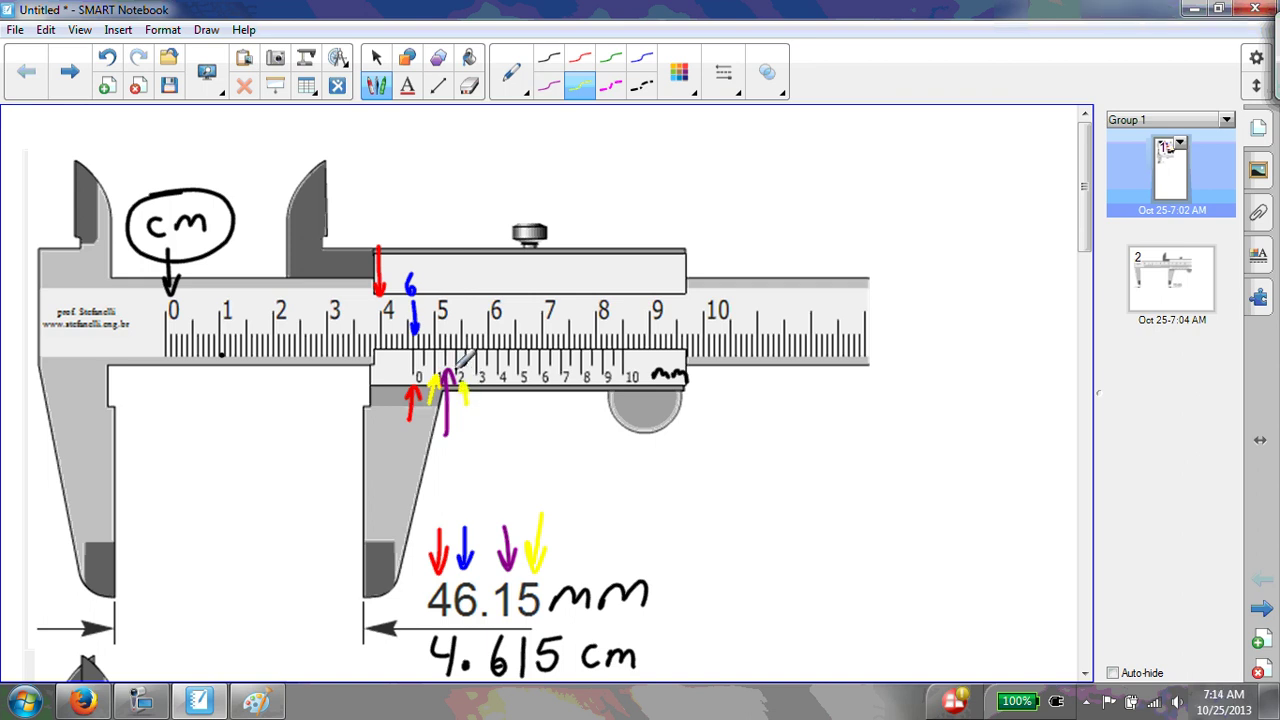
On the second caliper, write 'mm' after 1.90, '0.190 cm' below, and arrow the main-scale 0 in black
scroll(456, 376, "down", 5)
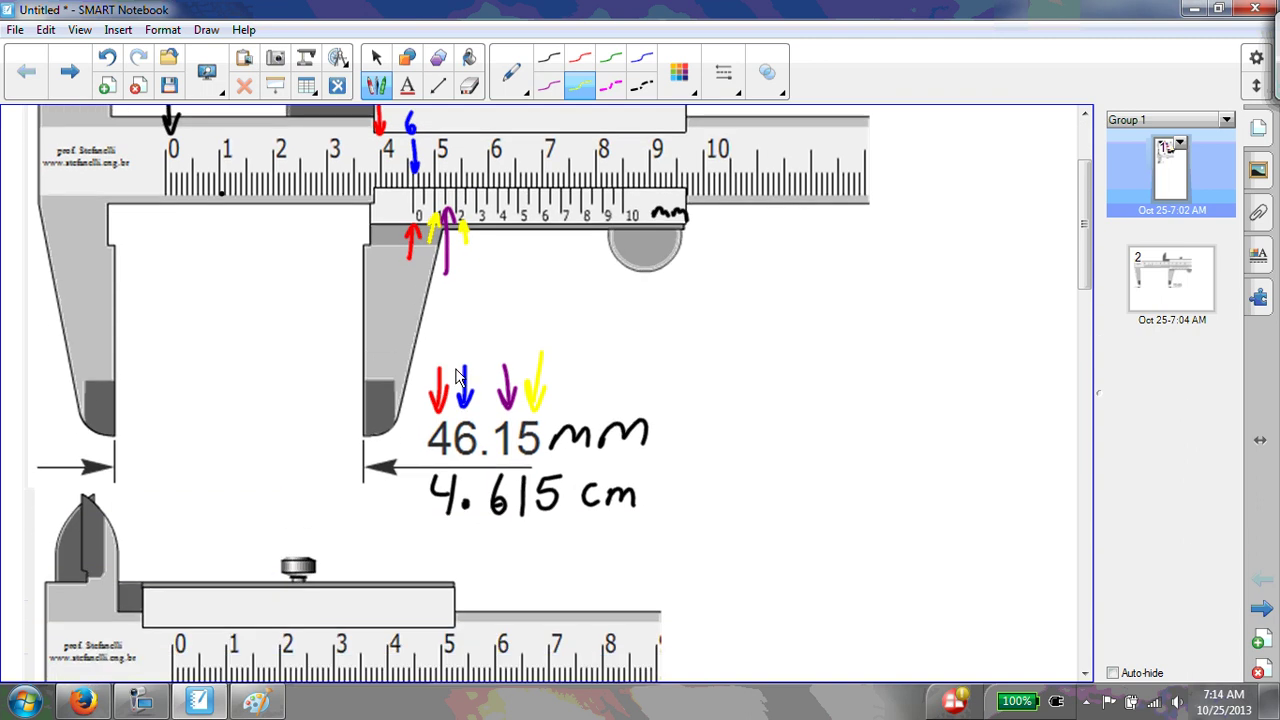
scroll(456, 376, "down", 1)
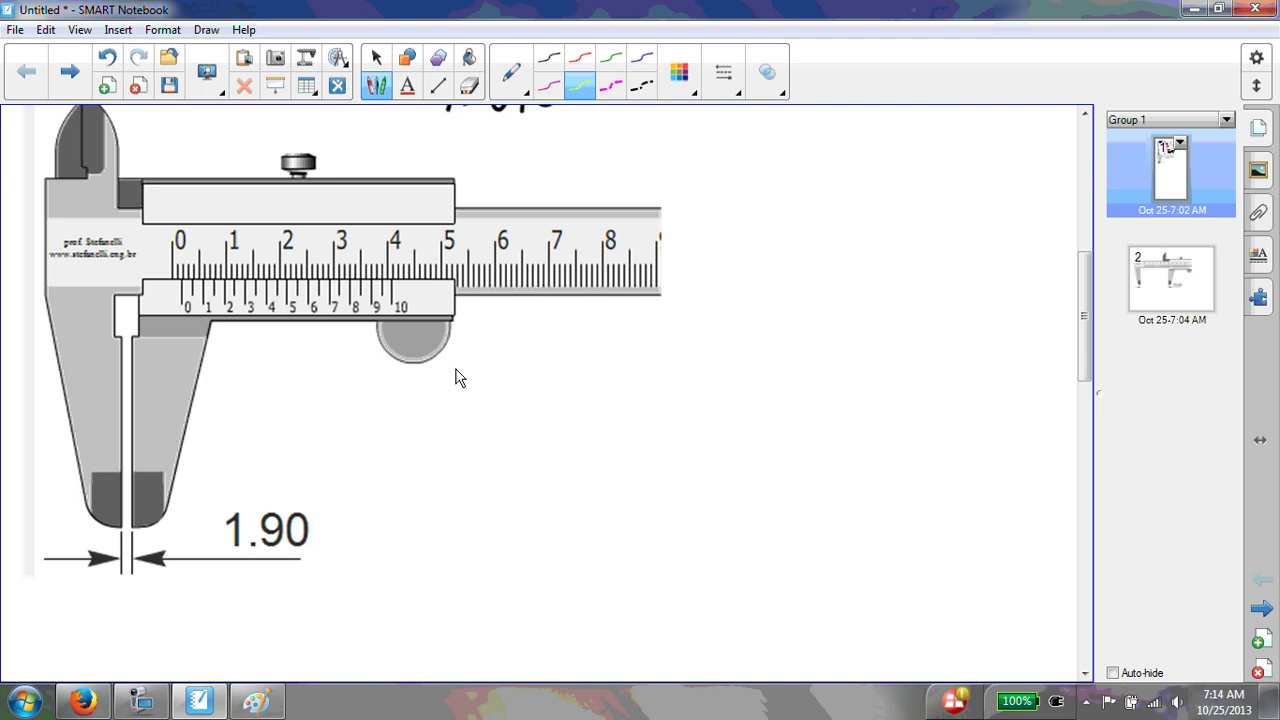
left_click(548, 57)
mouse_move(322, 533)
left_mouse_down()
mouse_move(334, 517)
mouse_move(404, 534)
left_mouse_up()
mouse_move(216, 592)
left_mouse_down()
mouse_move(258, 621)
mouse_move(336, 590)
mouse_move(364, 614)
mouse_move(400, 592)
mouse_move(412, 604)
left_mouse_up()
left_click(236, 617)
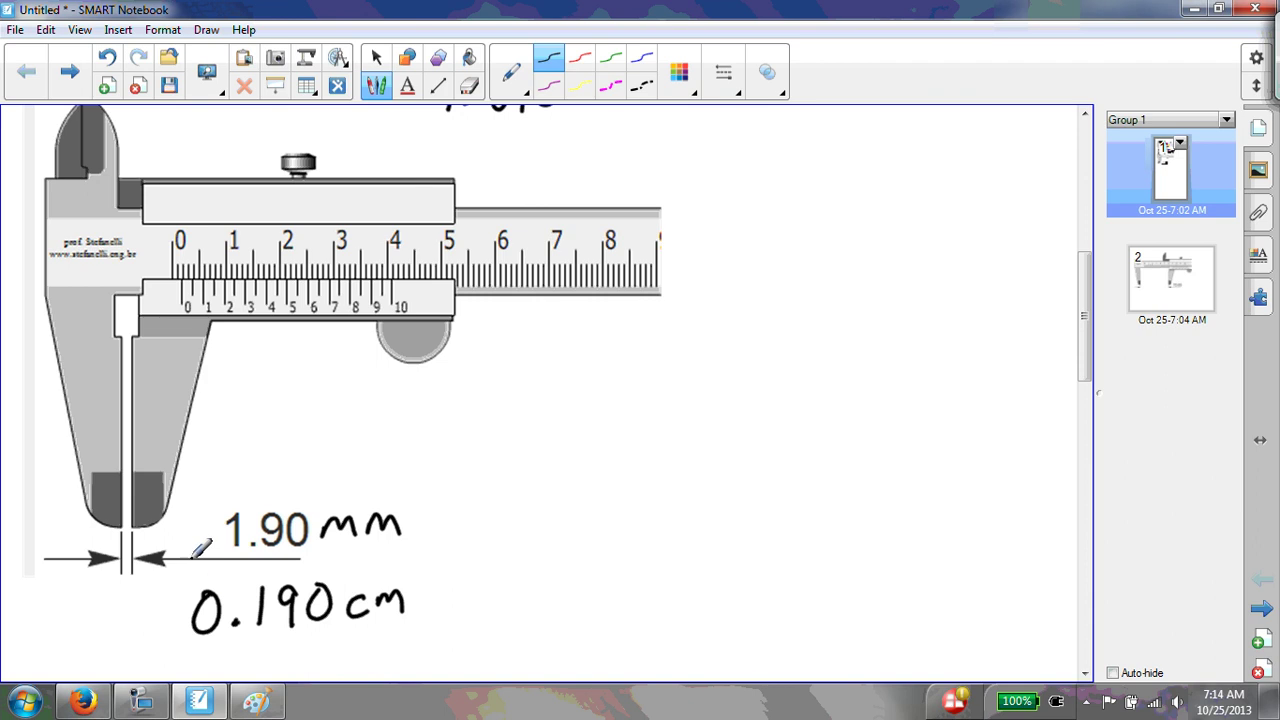
left_click_drag(171, 196, 172, 227)
left_click_drag(164, 211, 180, 210)
Mark the 1 of 0.190 and the first mm tick in red, then circle vernier line 9 in green
left_click(580, 58)
mouse_move(257, 661)
left_mouse_down()
mouse_move(261, 634)
mouse_move(268, 645)
left_mouse_up()
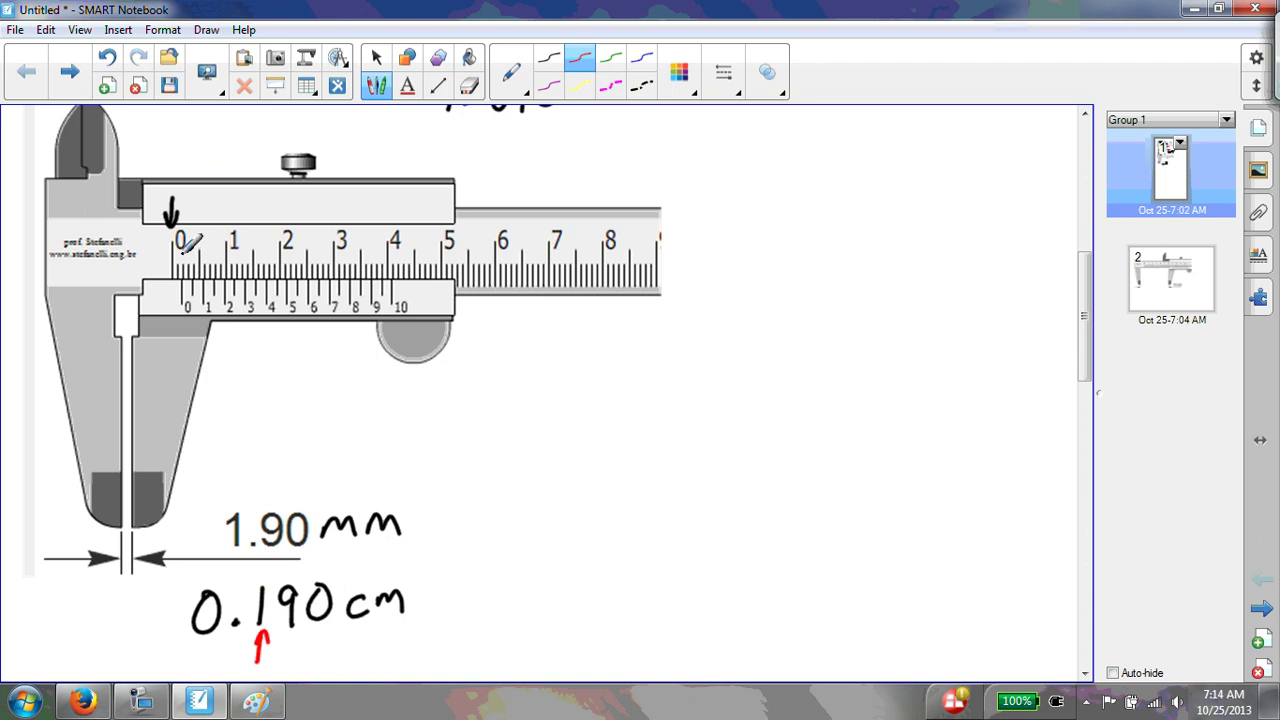
left_click_drag(179, 247, 181, 258)
left_click(611, 57)
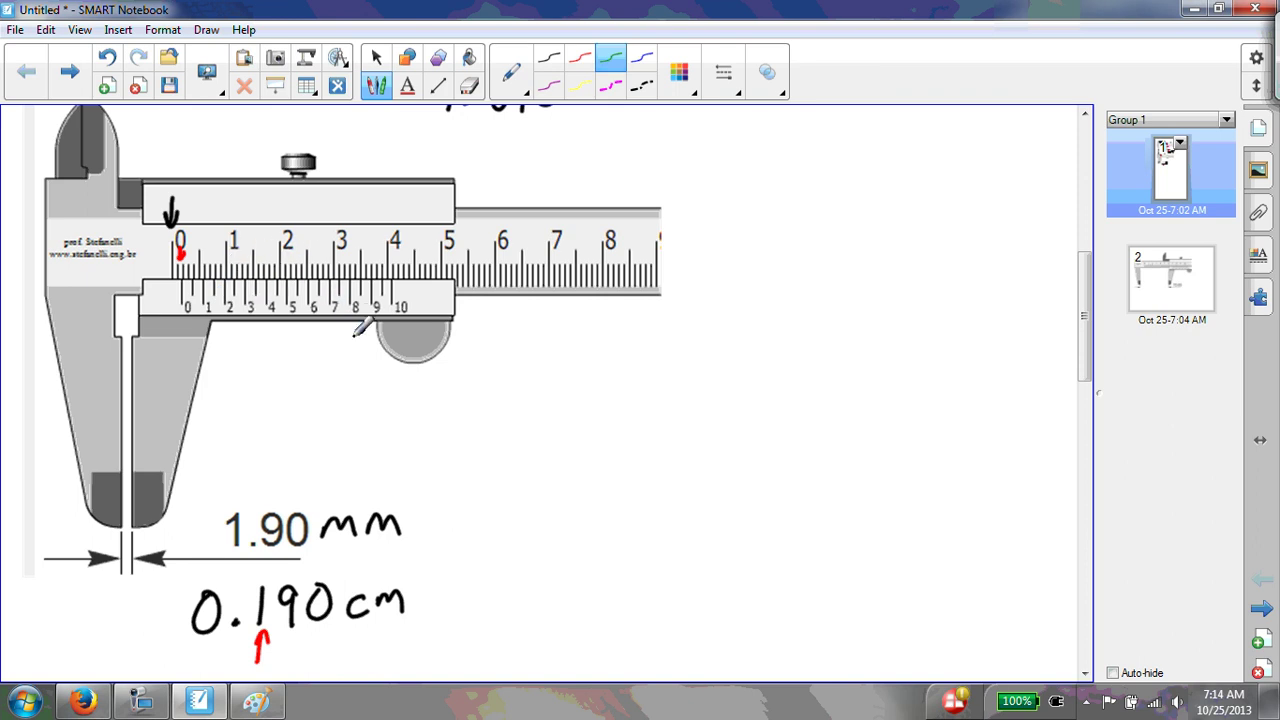
mouse_move(376, 251)
left_mouse_down()
mouse_move(363, 332)
mouse_move(378, 242)
left_mouse_up()
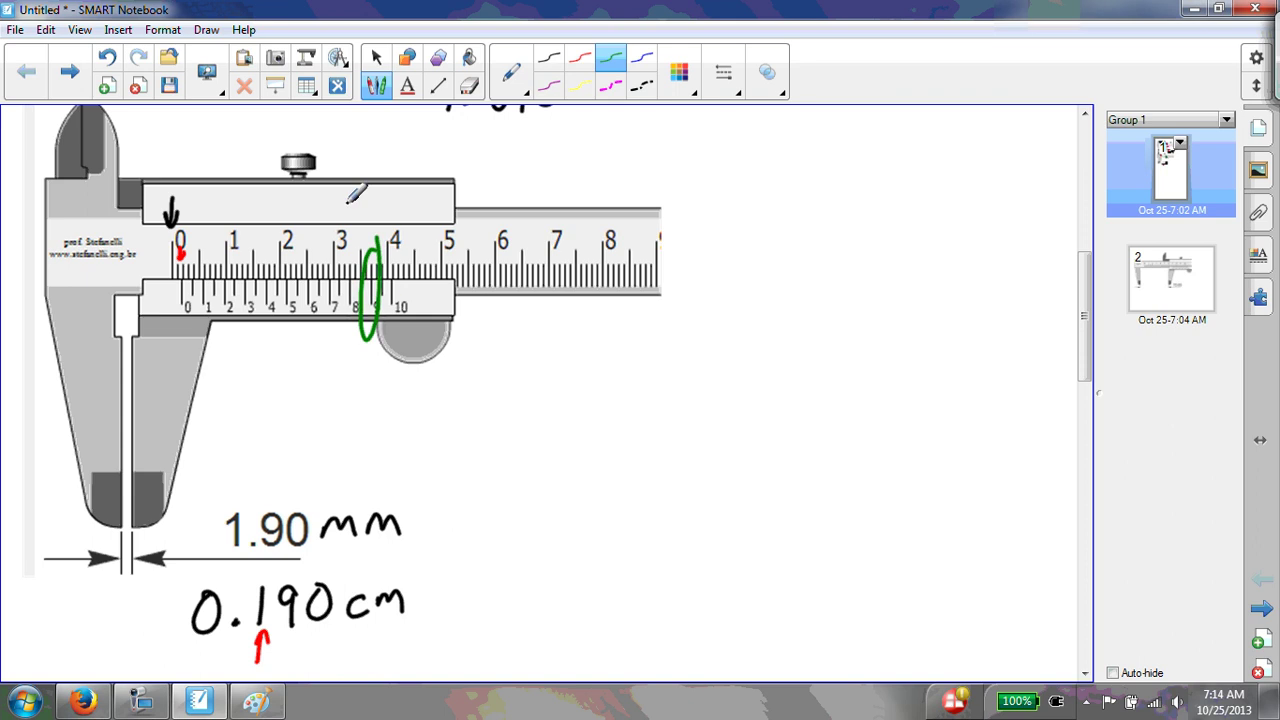